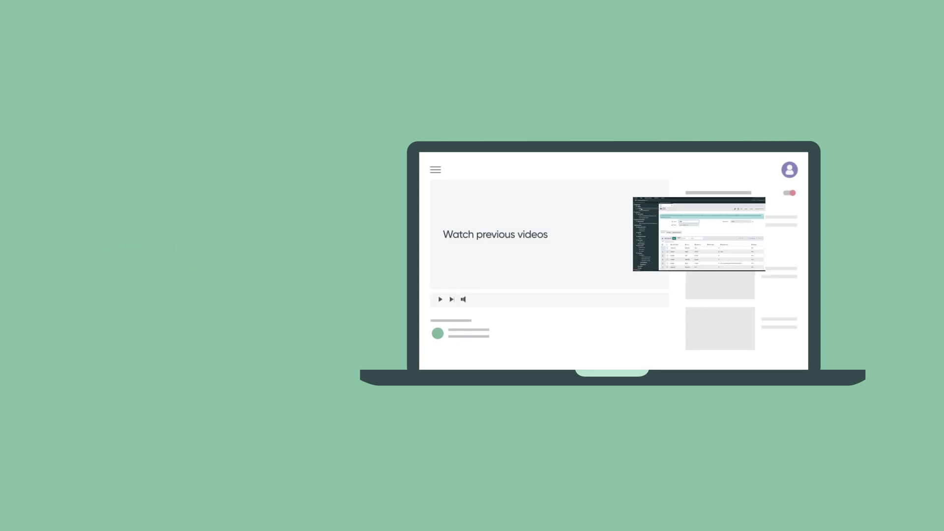
{"action": "scroll", "coordinate": [649, 295], "scroll_direction": "down", "scroll_amount": 5}
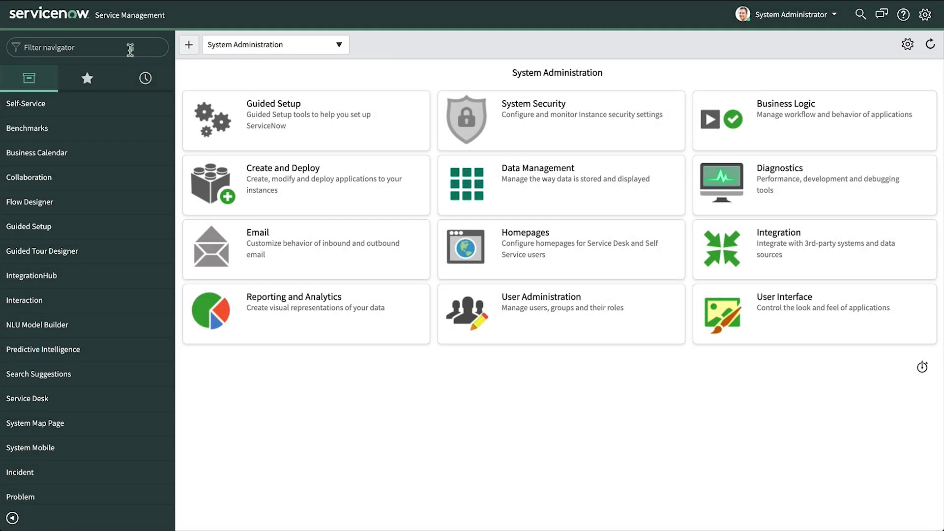
Launch Studio from the navigator, choose the Safety application and show its Issue table definition
{"action": "left_click", "coordinate": [130, 47]}
{"action": "type", "text": "studio"}
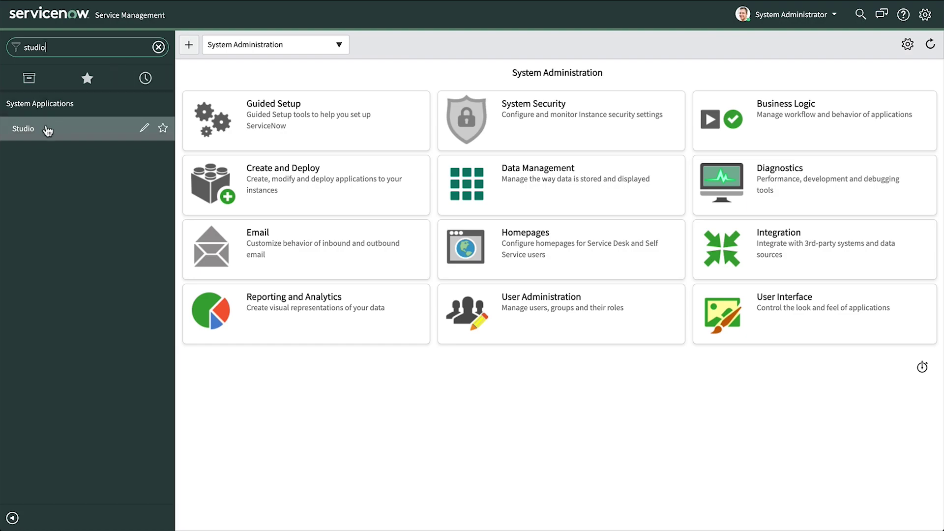
{"action": "left_click", "coordinate": [21, 128]}
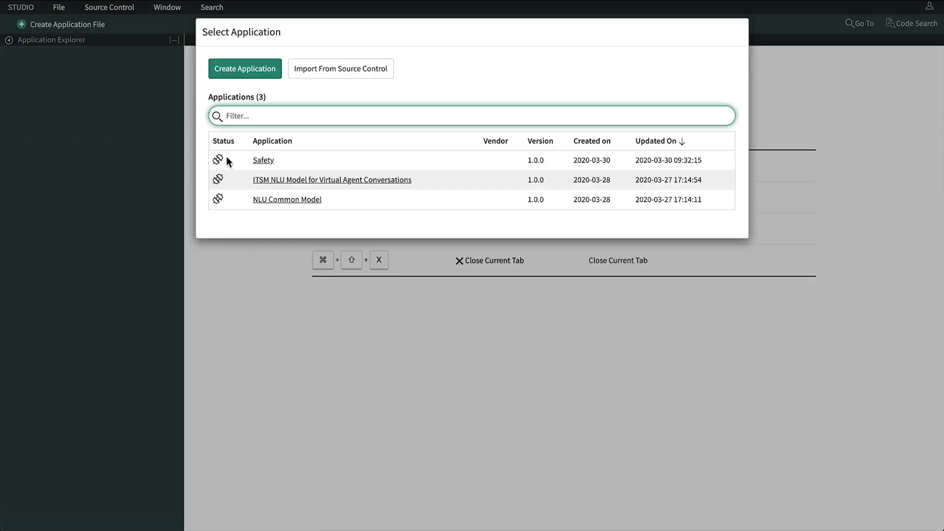
{"action": "left_click", "coordinate": [262, 162]}
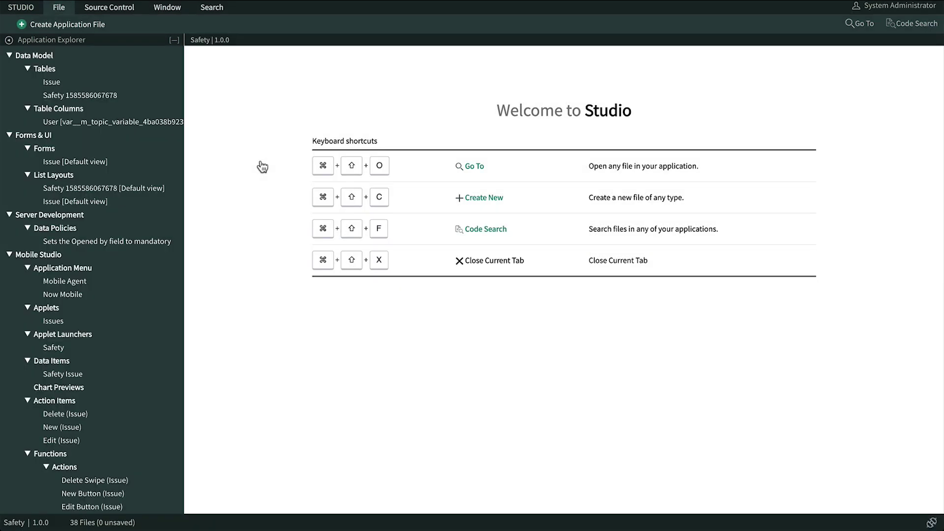
{"action": "left_click", "coordinate": [54, 83]}
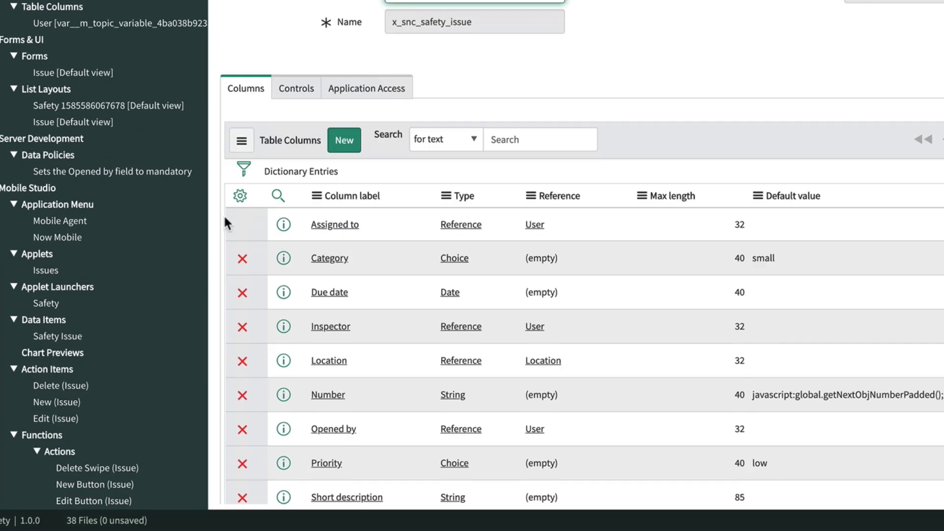
{"action": "scroll", "coordinate": [197, 277], "scroll_direction": "down", "scroll_amount": 10}
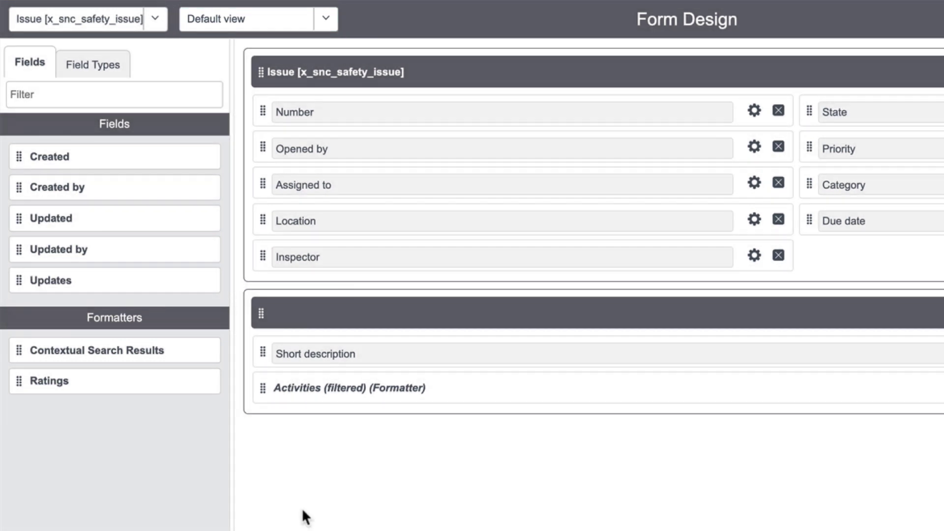
Add a new Issue form view named 'workspace' from the view dropdown and save it
{"action": "left_click", "coordinate": [325, 18]}
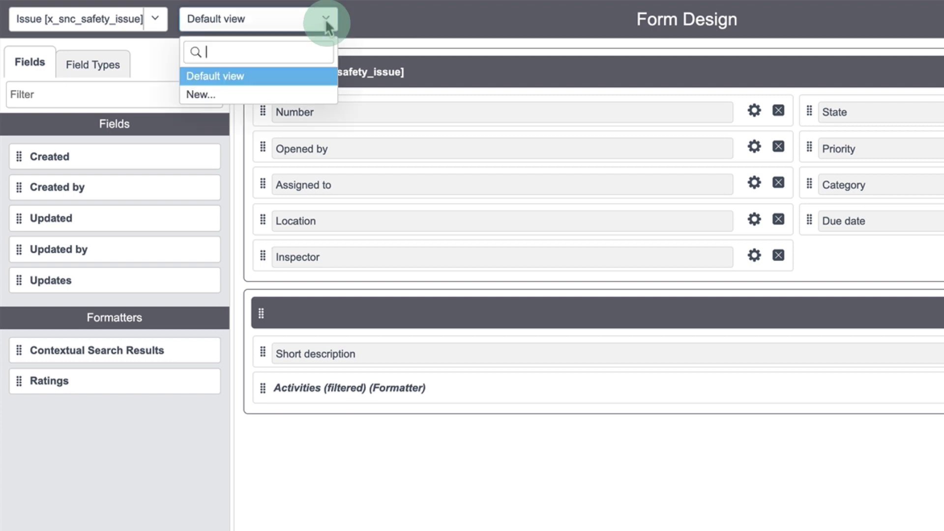
{"action": "left_click", "coordinate": [307, 95]}
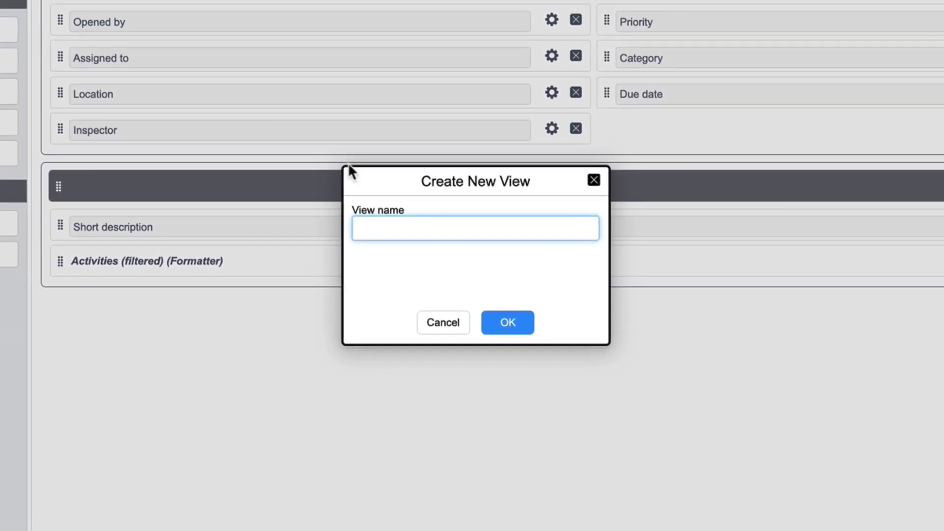
{"action": "type", "text": "workspace"}
{"action": "left_click", "coordinate": [516, 325]}
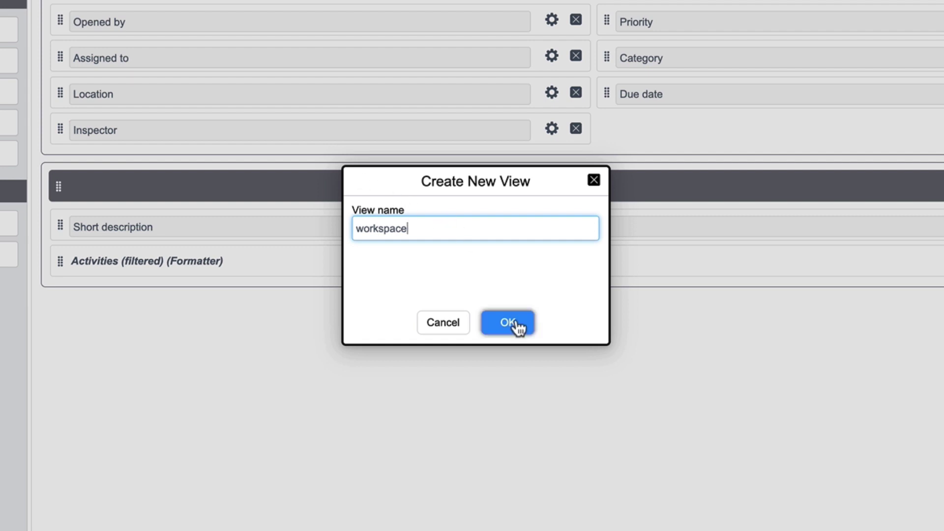
{"action": "left_click", "coordinate": [517, 323]}
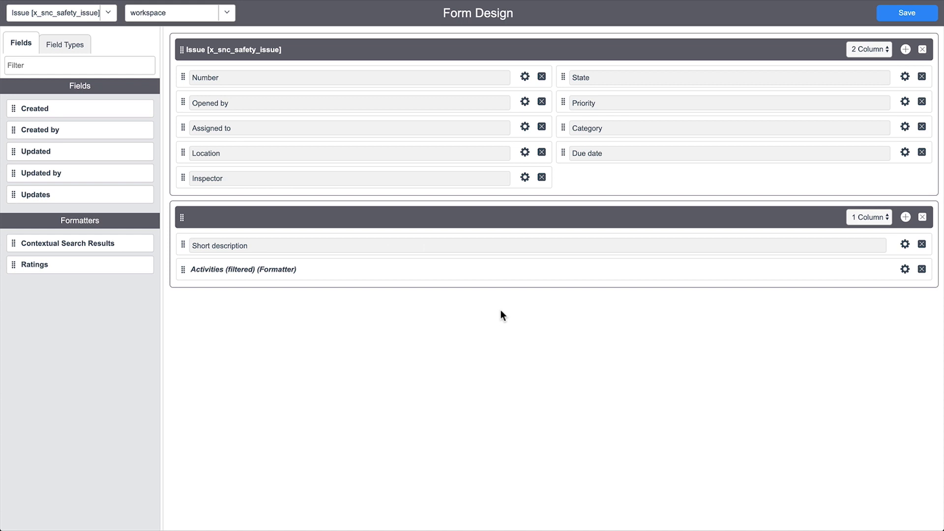
{"action": "left_click", "coordinate": [903, 14]}
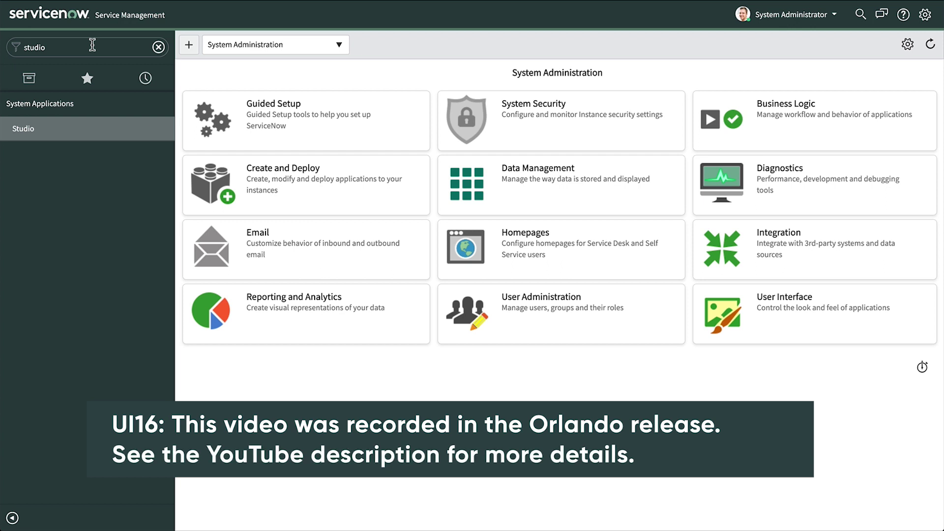
Search the navigator for 'workspace experience' and show All Workspaces
{"action": "left_click", "coordinate": [92, 45]}
{"action": "key", "text": "ctrl+a"}
{"action": "key", "text": "BackSpace"}
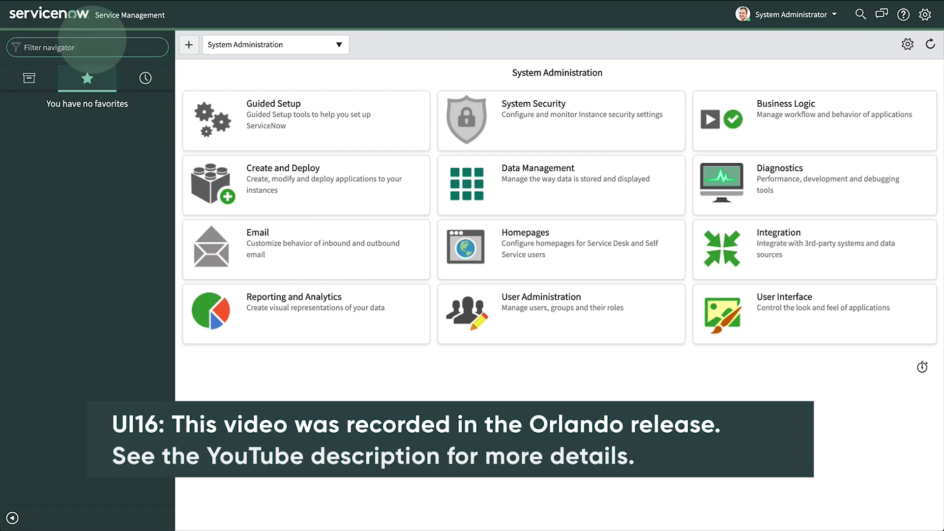
{"action": "type", "text": "workspace experience"}
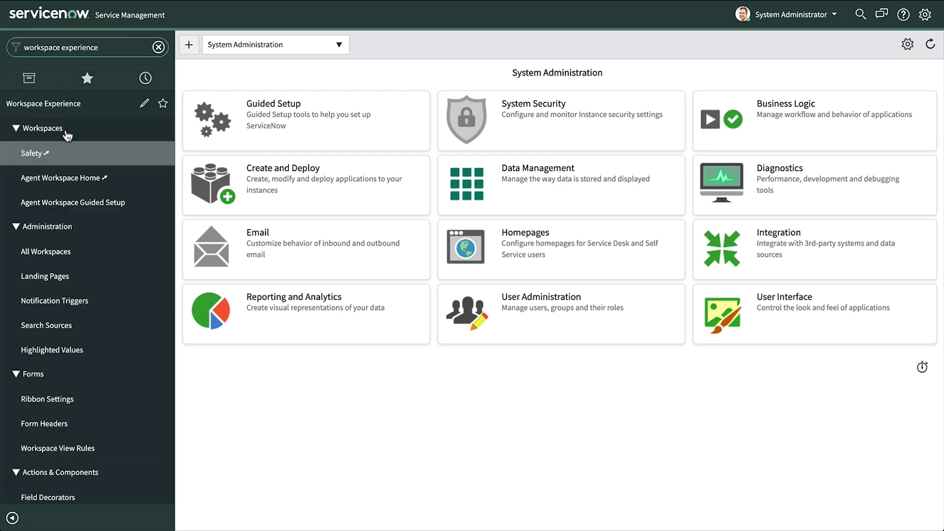
{"action": "left_click", "coordinate": [47, 251]}
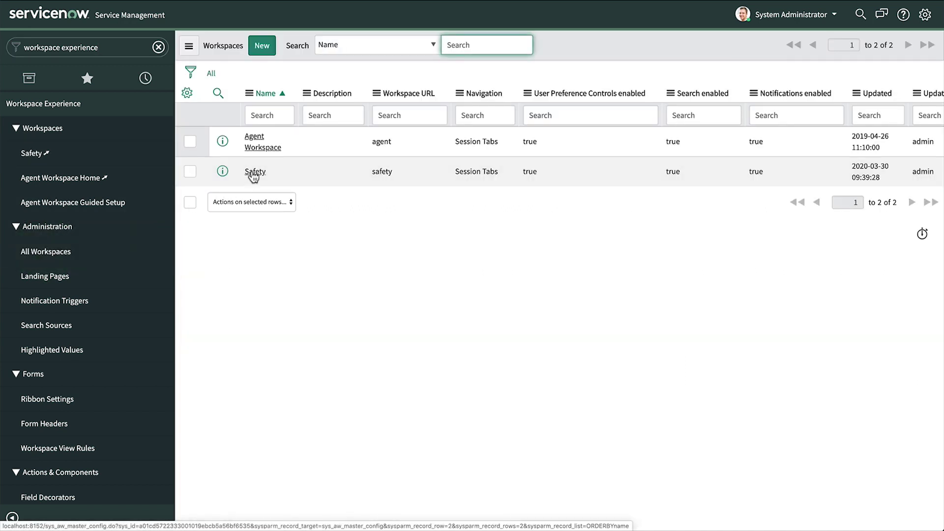
From the Safety workspace record, bring up its 'All' workspace list record
{"action": "left_click", "coordinate": [253, 175]}
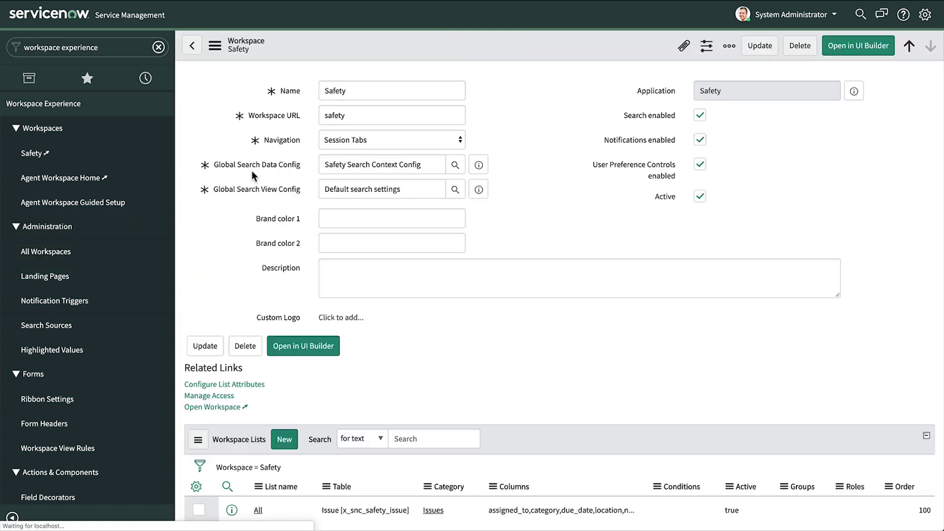
{"action": "scroll", "coordinate": [246, 249], "scroll_direction": "down", "scroll_amount": 2}
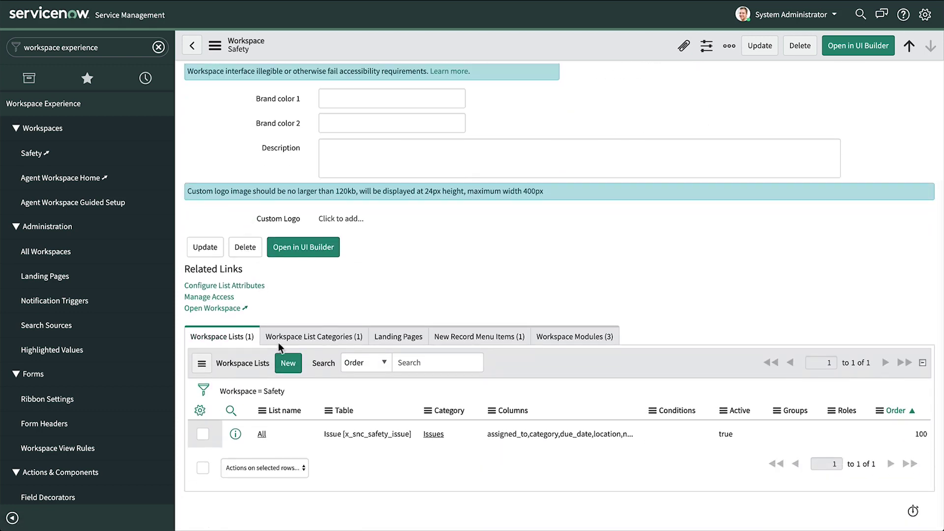
{"action": "left_click", "coordinate": [263, 436]}
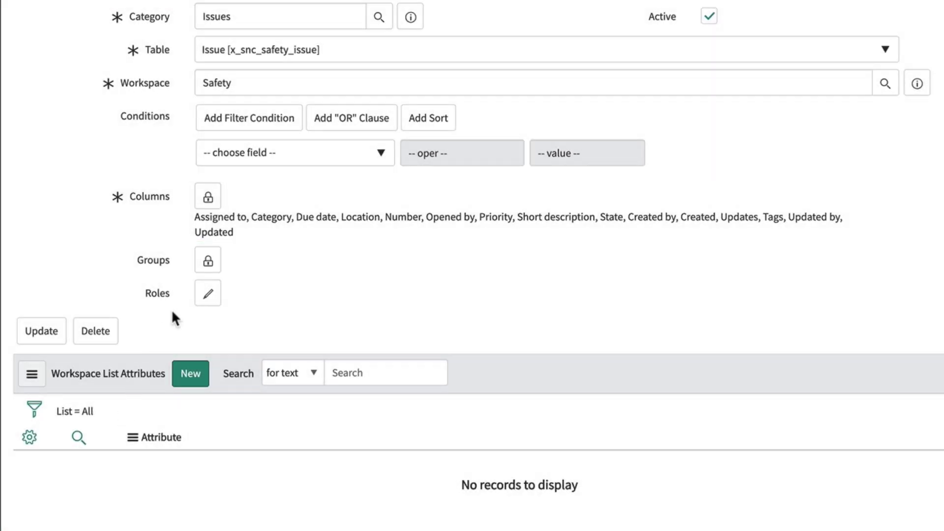
Unlock Columns and remove Created by through Updated and Tags from the All list
{"action": "left_click", "coordinate": [209, 197]}
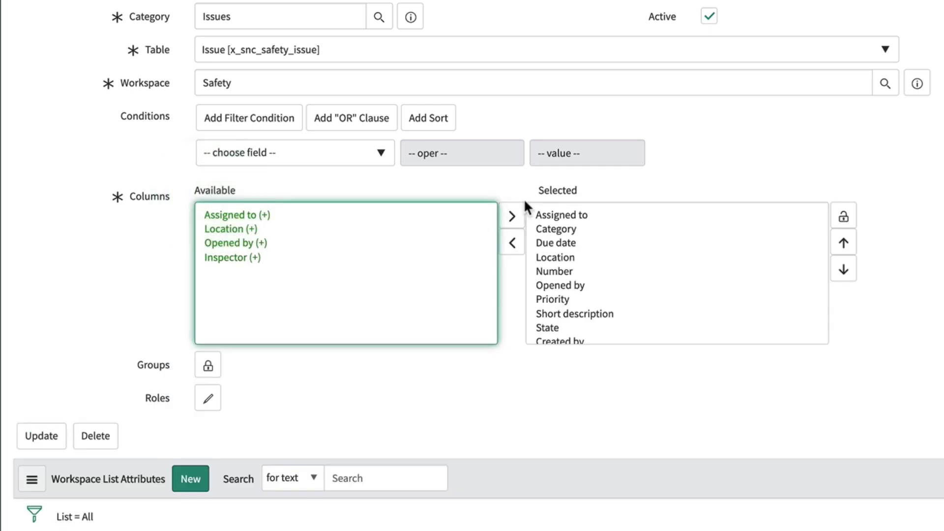
{"action": "scroll", "coordinate": [617, 309], "scroll_direction": "down", "scroll_amount": 1}
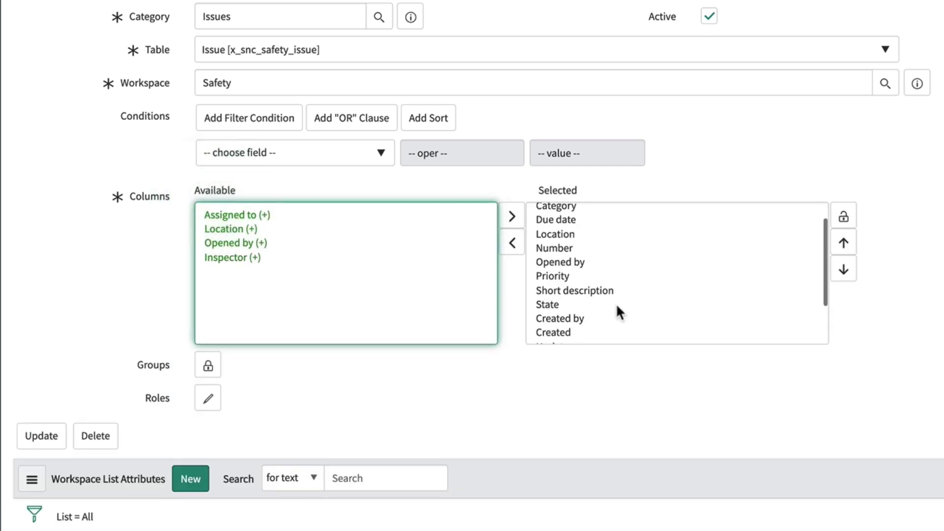
{"action": "scroll", "coordinate": [617, 308], "scroll_direction": "down", "scroll_amount": 2}
{"action": "scroll", "coordinate": [616, 309], "scroll_direction": "down", "scroll_amount": 1}
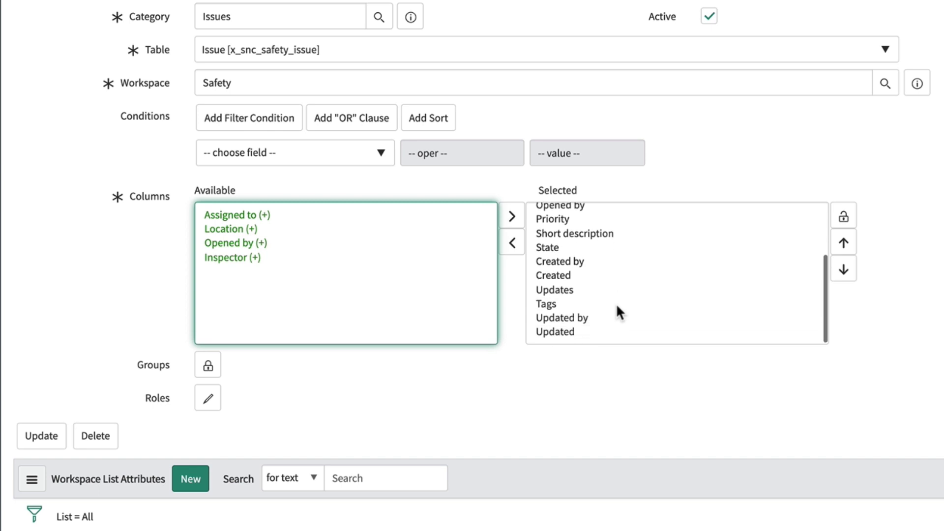
{"action": "left_click", "coordinate": [567, 260]}
{"action": "left_click", "coordinate": [563, 333], "text": "shift"}
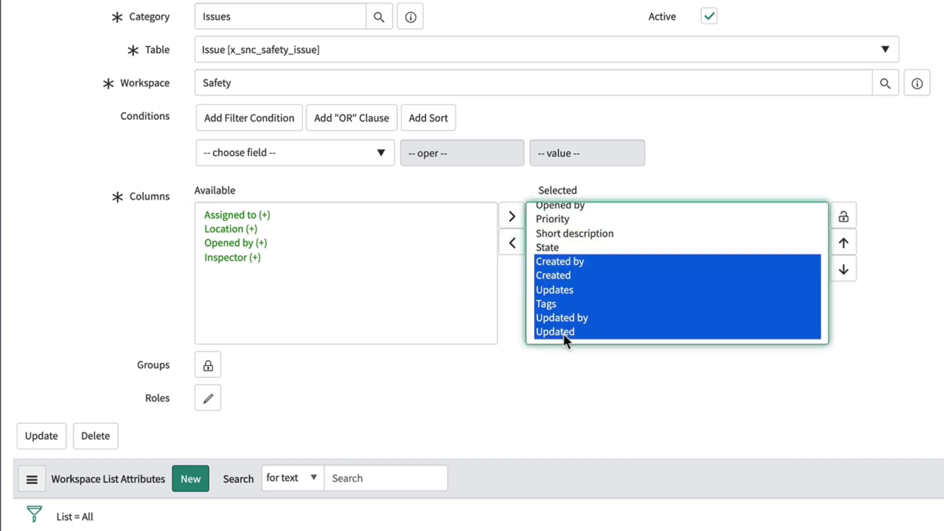
{"action": "left_click", "coordinate": [514, 245]}
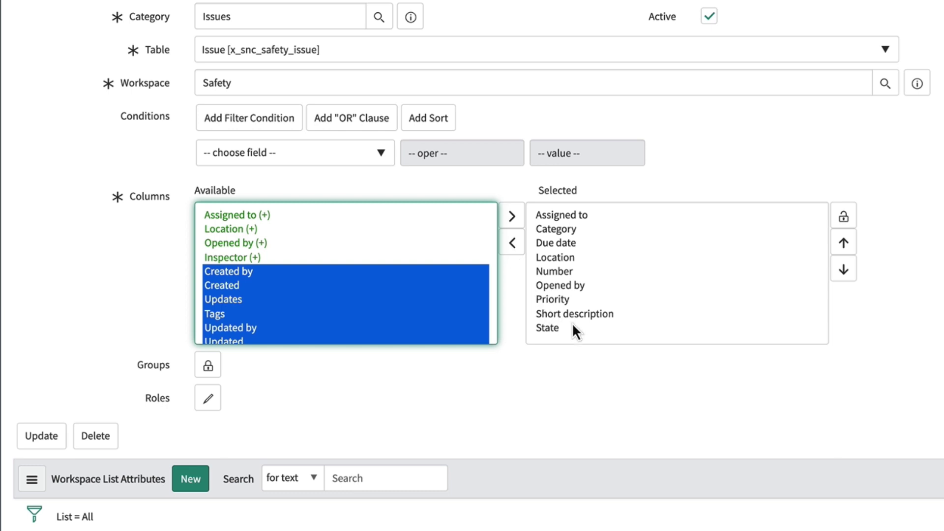
Reorder columns so Number, Assigned to and State come first, then update the record
{"action": "left_click", "coordinate": [590, 327]}
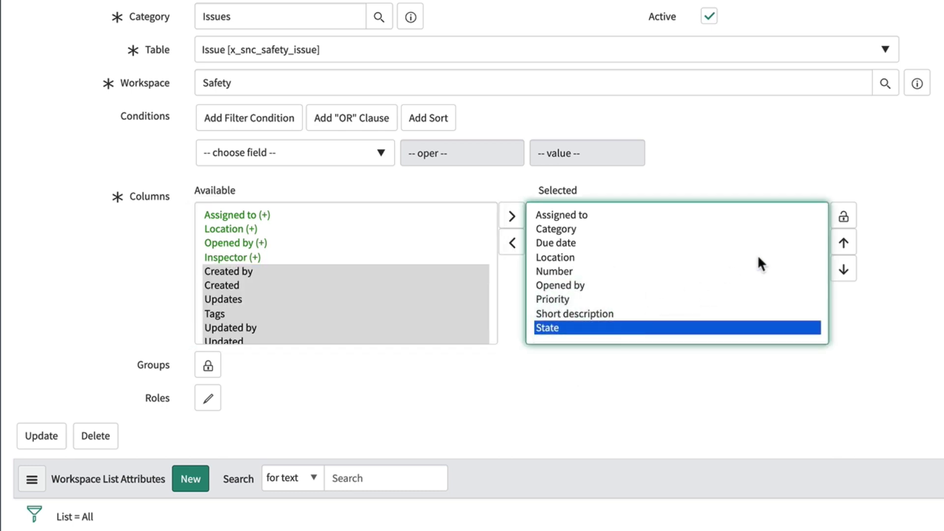
{"action": "left_click", "coordinate": [843, 245]}
{"action": "double_click", "coordinate": [842, 246]}
{"action": "left_click", "coordinate": [844, 245]}
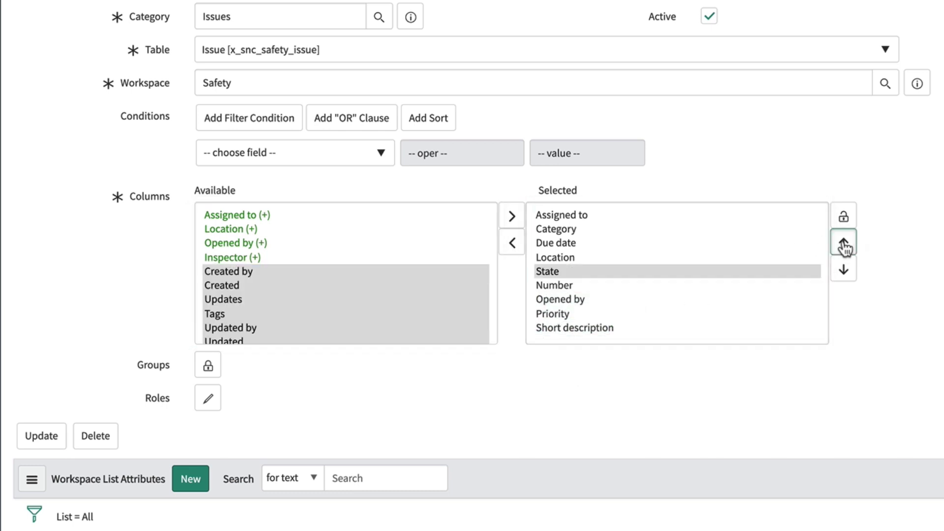
{"action": "triple_click", "coordinate": [844, 246]}
{"action": "left_click", "coordinate": [661, 286]}
{"action": "left_click", "coordinate": [843, 246]}
{"action": "double_click", "coordinate": [845, 244]}
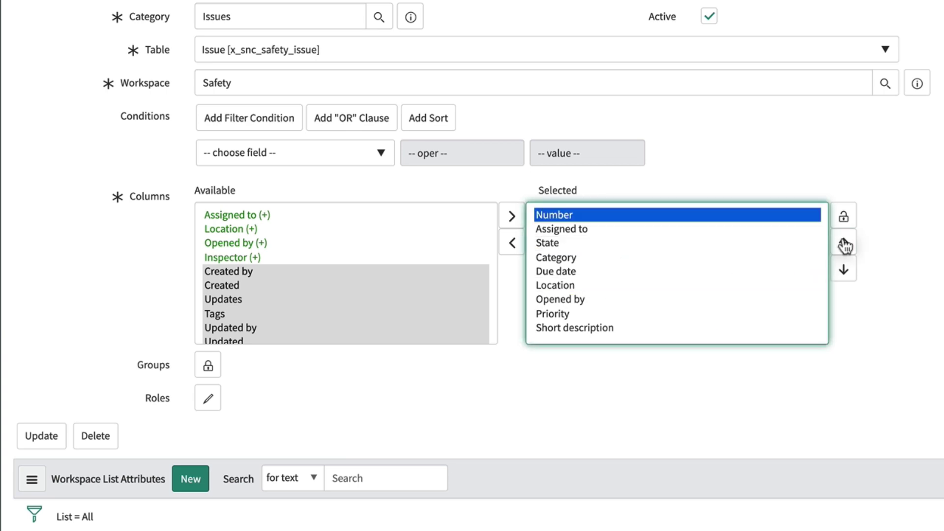
{"action": "left_click", "coordinate": [44, 436]}
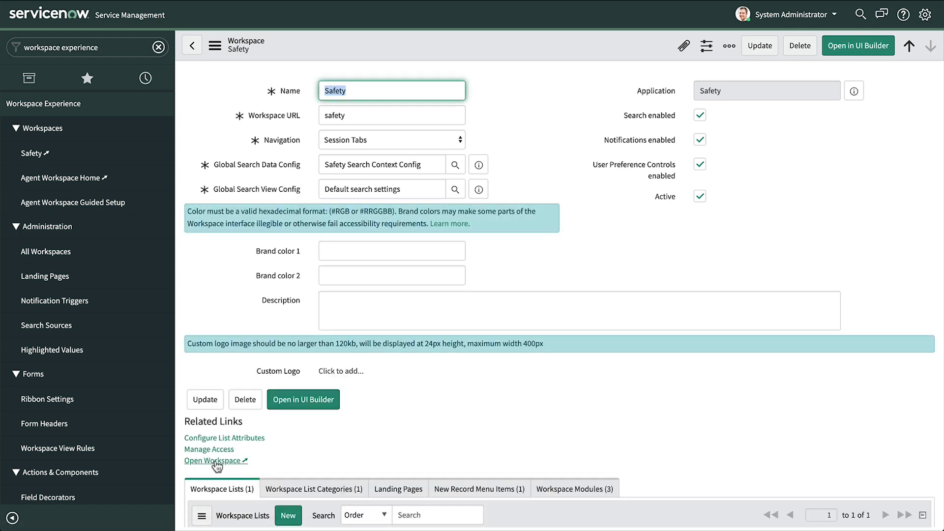
In Agent Workspace, show the Issues > All list with the new columns and view SAFT0001001
{"action": "left_click", "coordinate": [215, 463]}
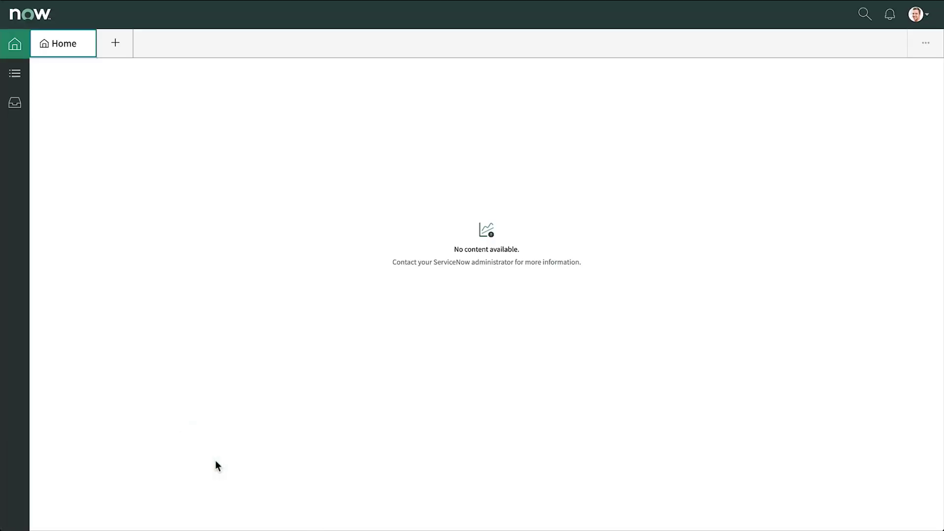
{"action": "left_click", "coordinate": [15, 73]}
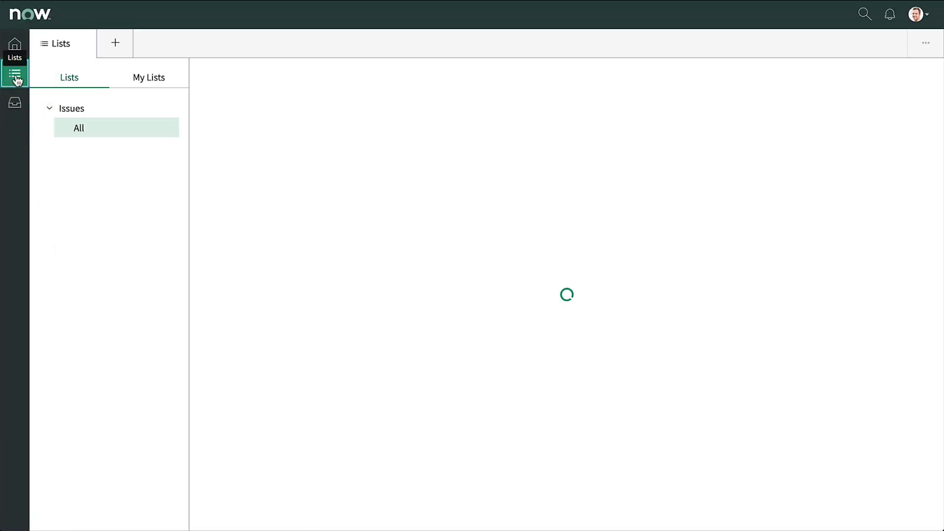
{"action": "left_click", "coordinate": [81, 134]}
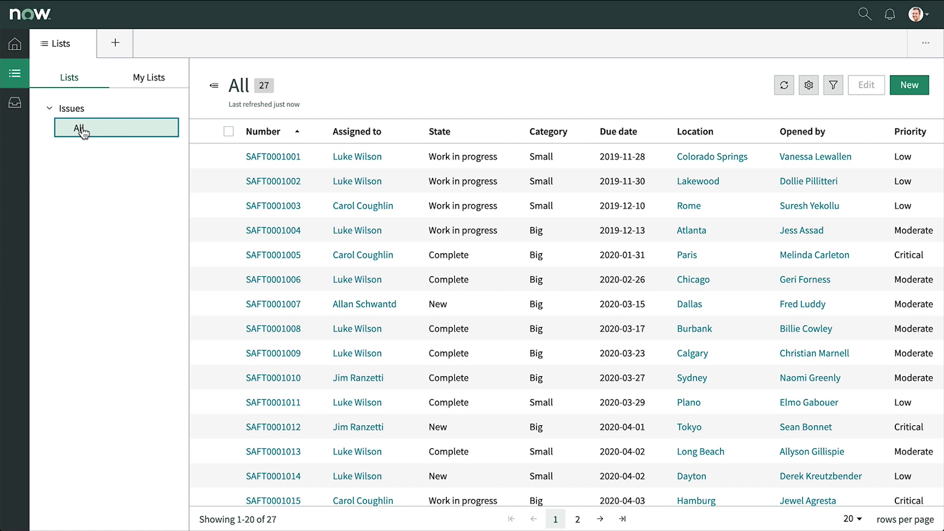
{"action": "left_click", "coordinate": [251, 156]}
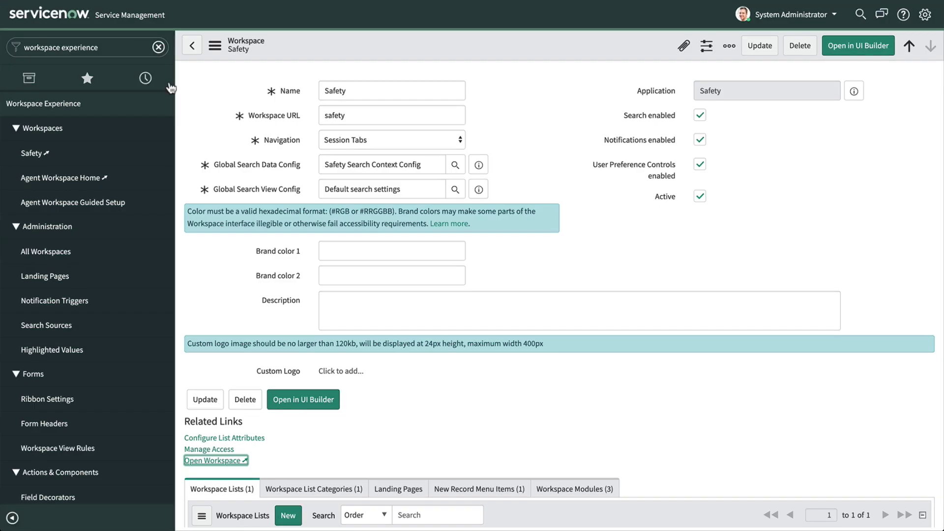
{"action": "scroll", "coordinate": [235, 271], "scroll_direction": "down", "scroll_amount": 3}
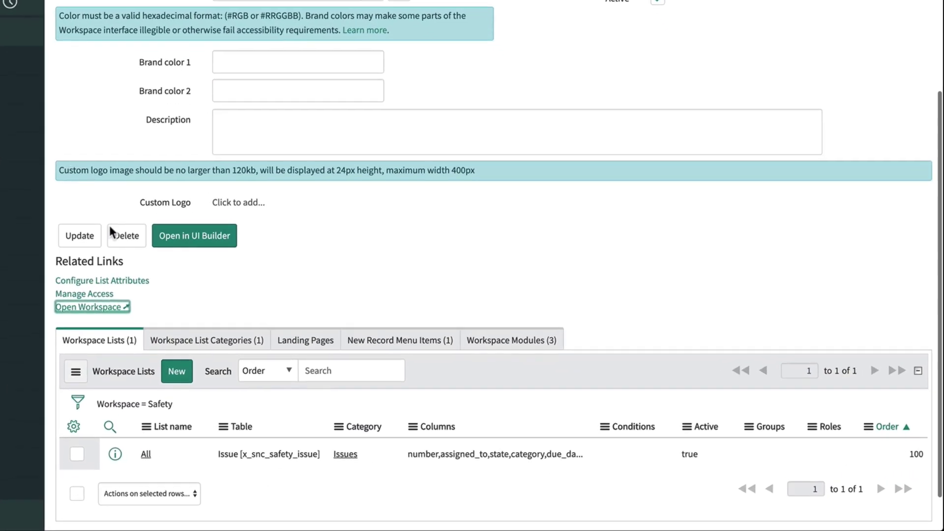